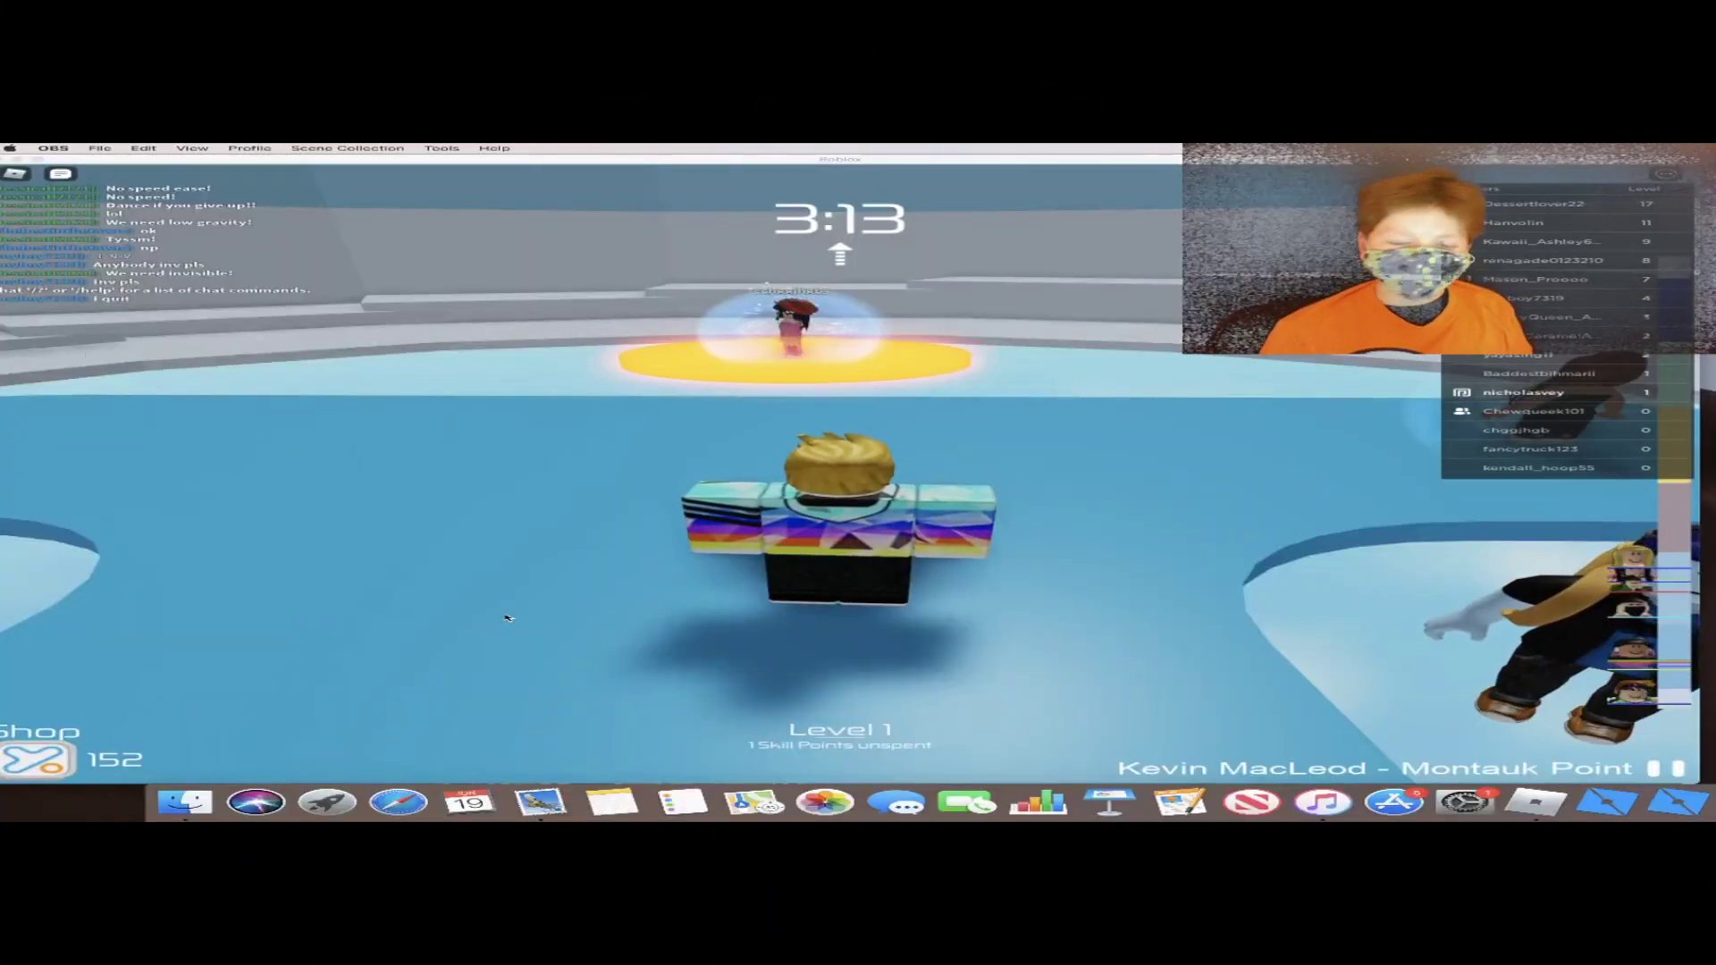
# Step: Turn the camera toward nearby players and walk across the stairs and pool area
pyautogui.moveTo(507, 618)
pyautogui.mouseDown()
pyautogui.moveTo(747, 595)
pyautogui.moveTo(858, 659)
pyautogui.moveTo(961, 660)
pyautogui.mouseUp()
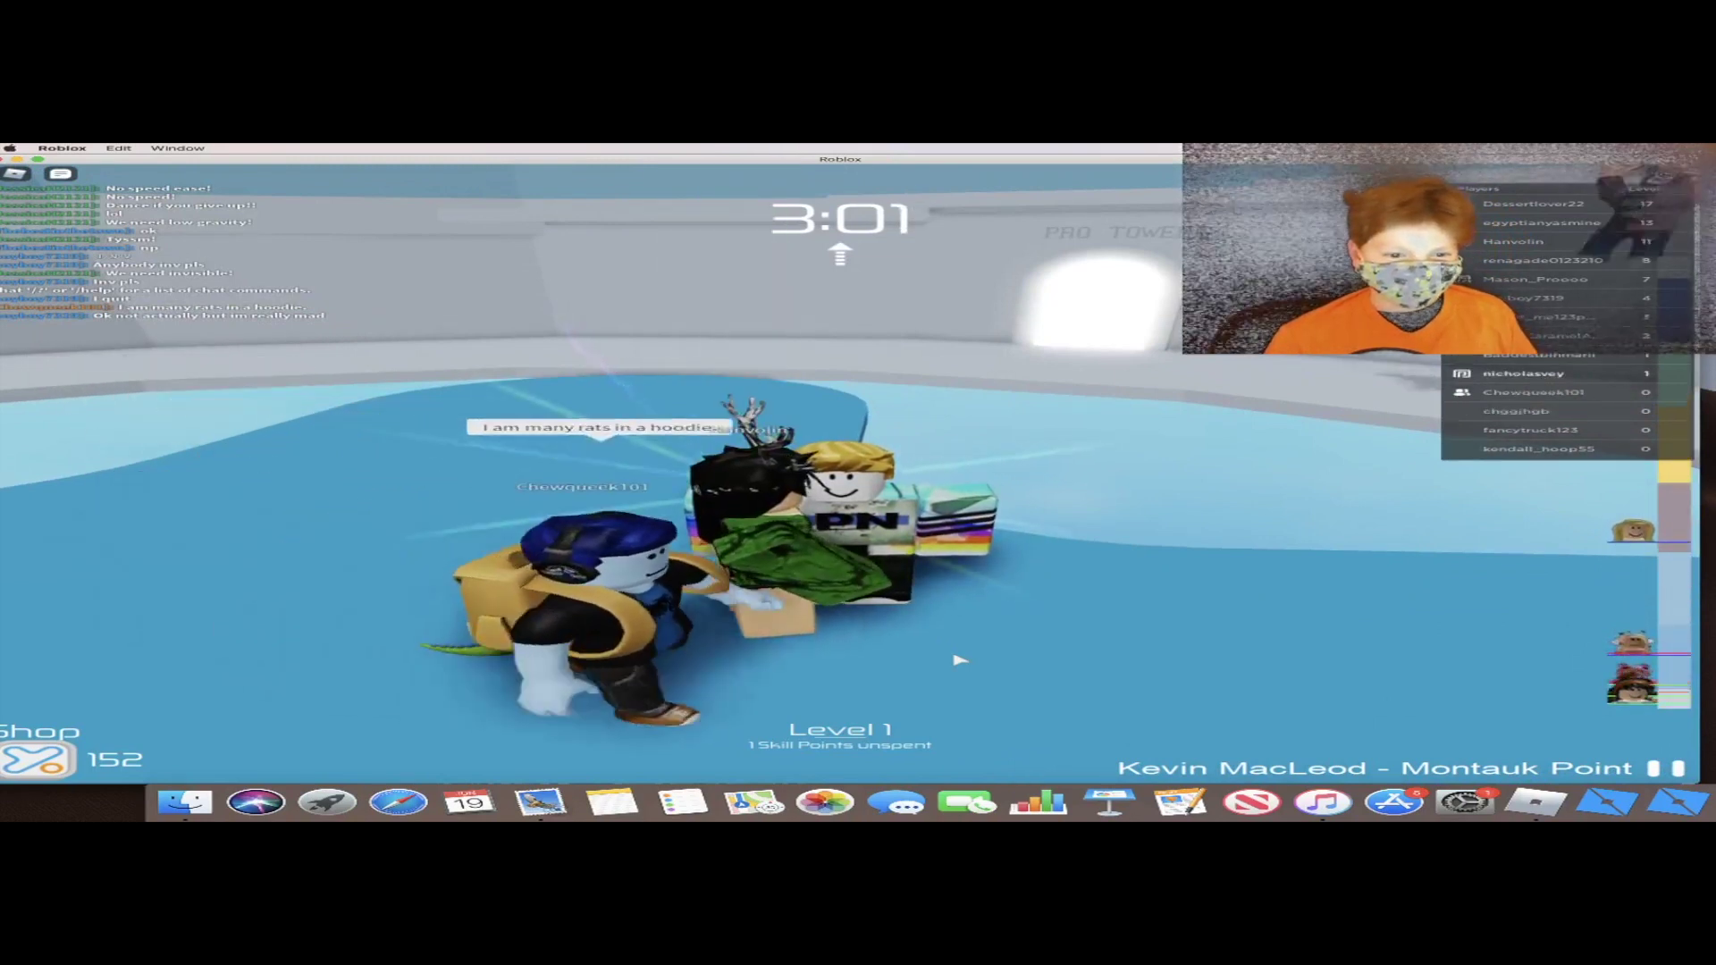
pyautogui.moveTo(960, 661)
pyautogui.mouseDown()
pyautogui.moveTo(1151, 660)
pyautogui.moveTo(1037, 659)
pyautogui.moveTo(847, 481)
pyautogui.mouseUp()
pyautogui.press('w')
pyautogui.scroll(5, 848, 480)
pyautogui.scroll(-5, 848, 480)
pyautogui.press('w')
pyautogui.press('w')
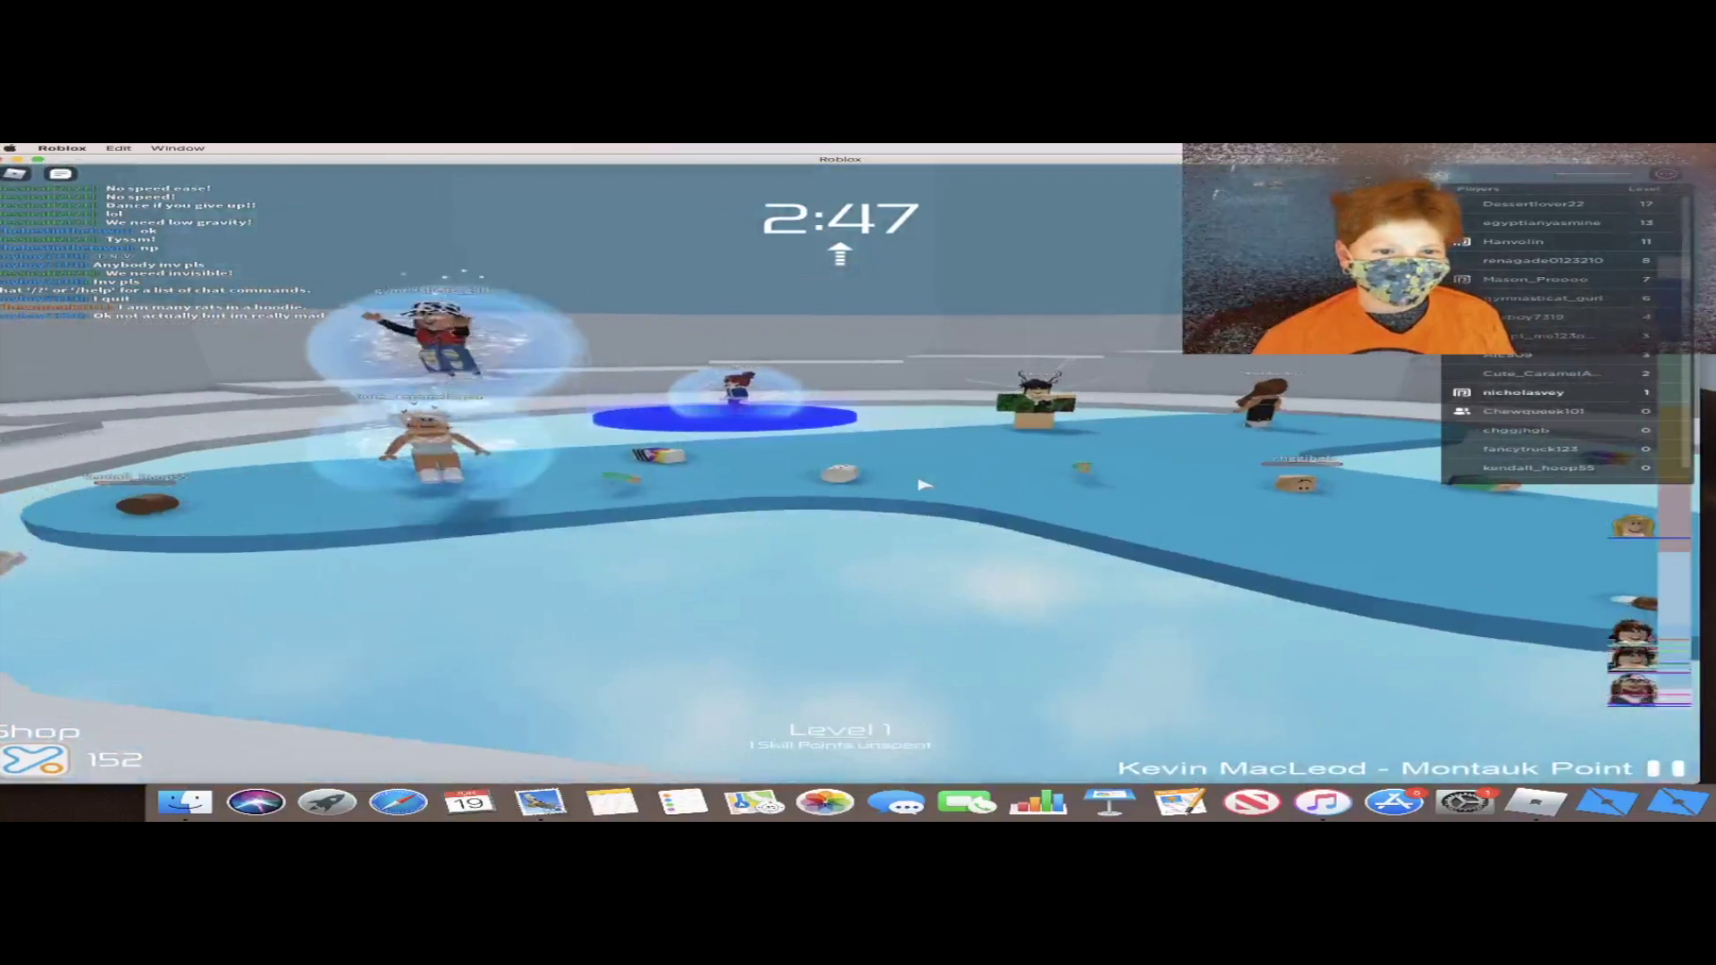
pyautogui.scroll(5, 845, 480)
# Step: Walk toward the blocks and through the pool while swinging the camera across it
pyautogui.moveTo(845, 480); pyautogui.dragTo(923, 486)
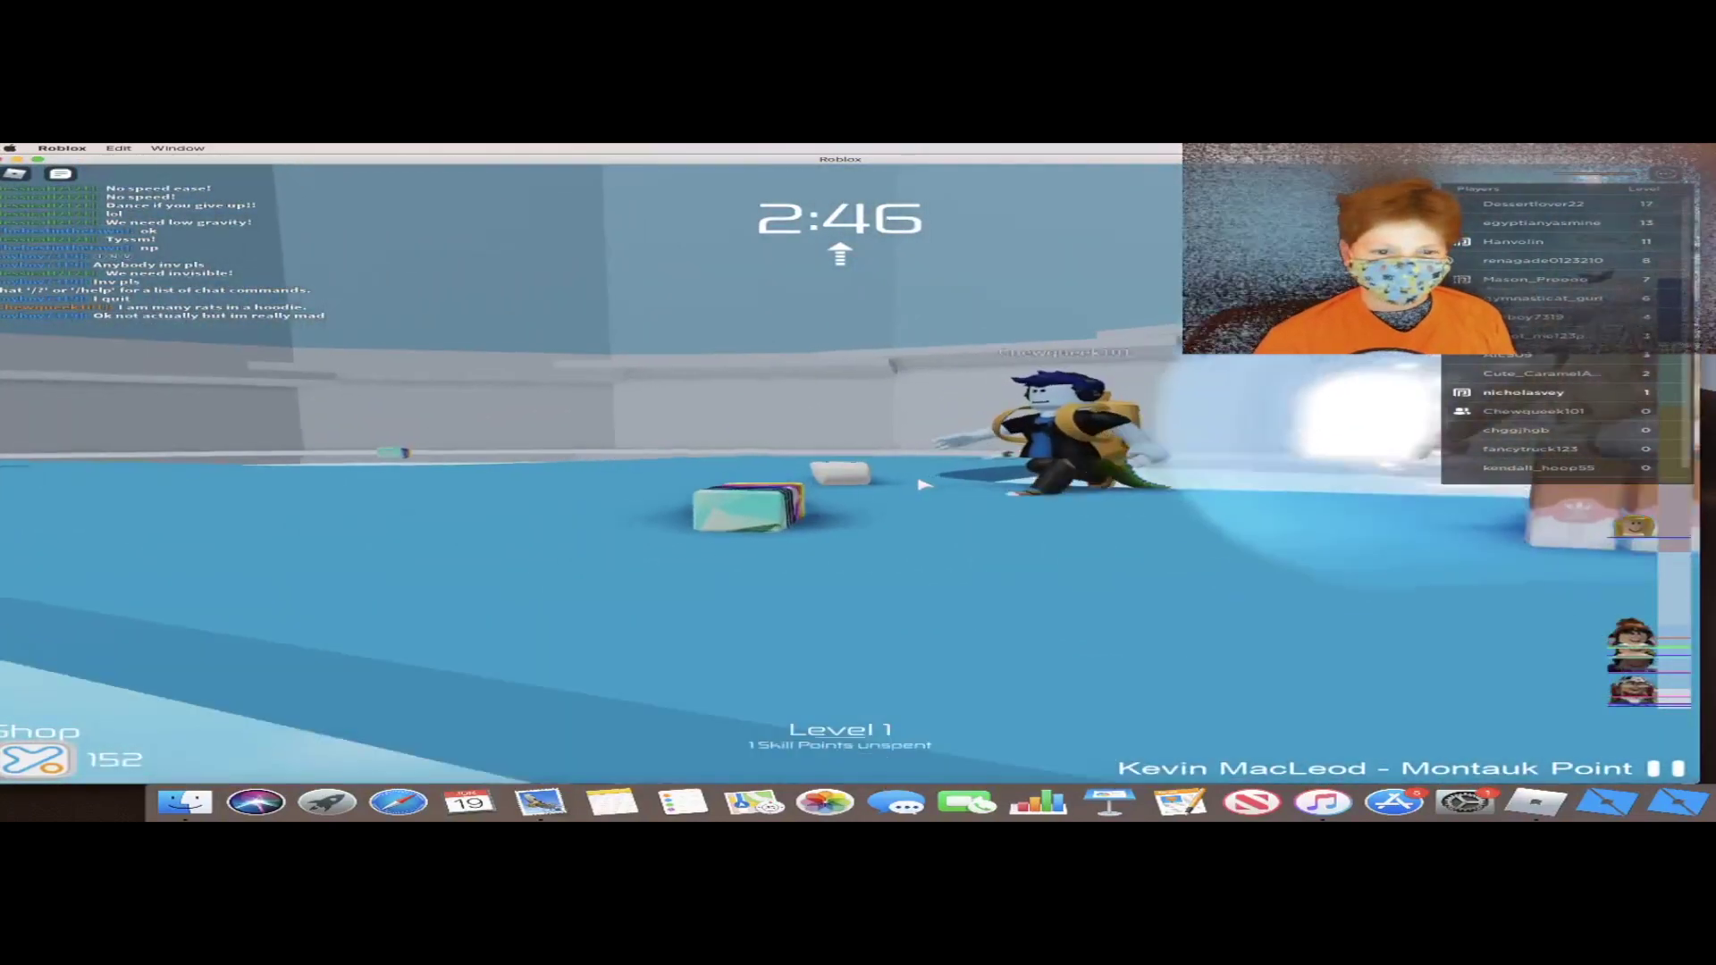
pyautogui.press('w')
pyautogui.moveTo(922, 486); pyautogui.dragTo(858, 482)
pyautogui.press('w')
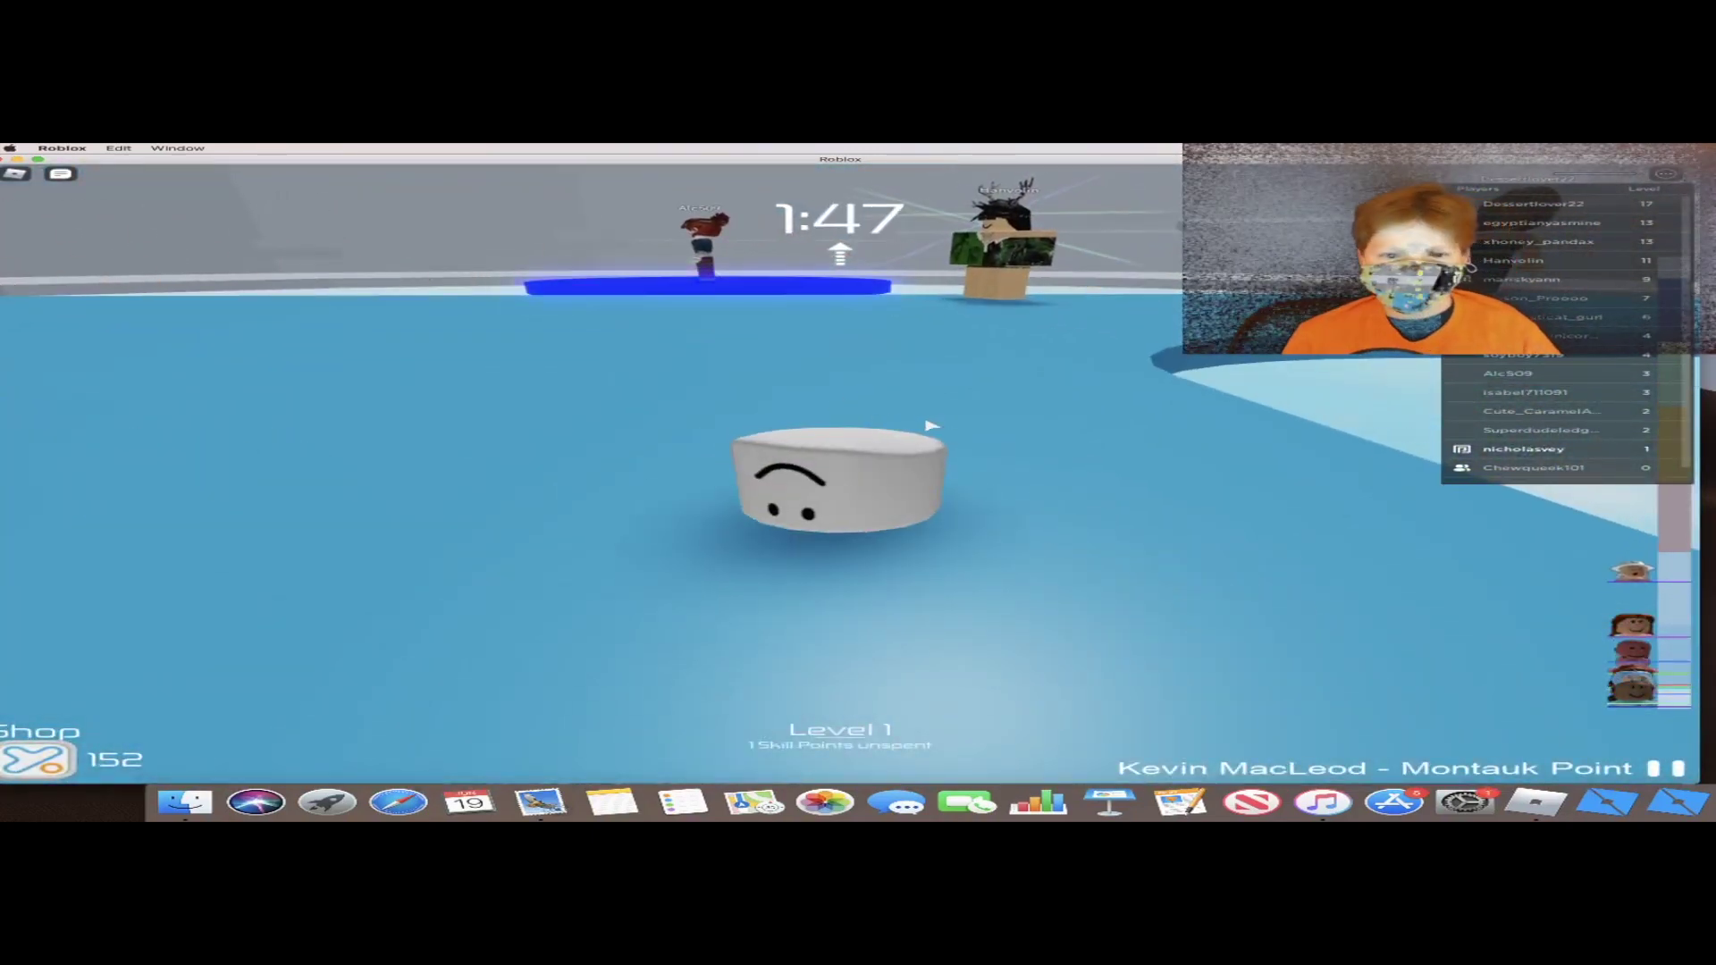
# Step: Rotate the camera toward the grey wall beside the pool
pyautogui.rightClick(933, 427)
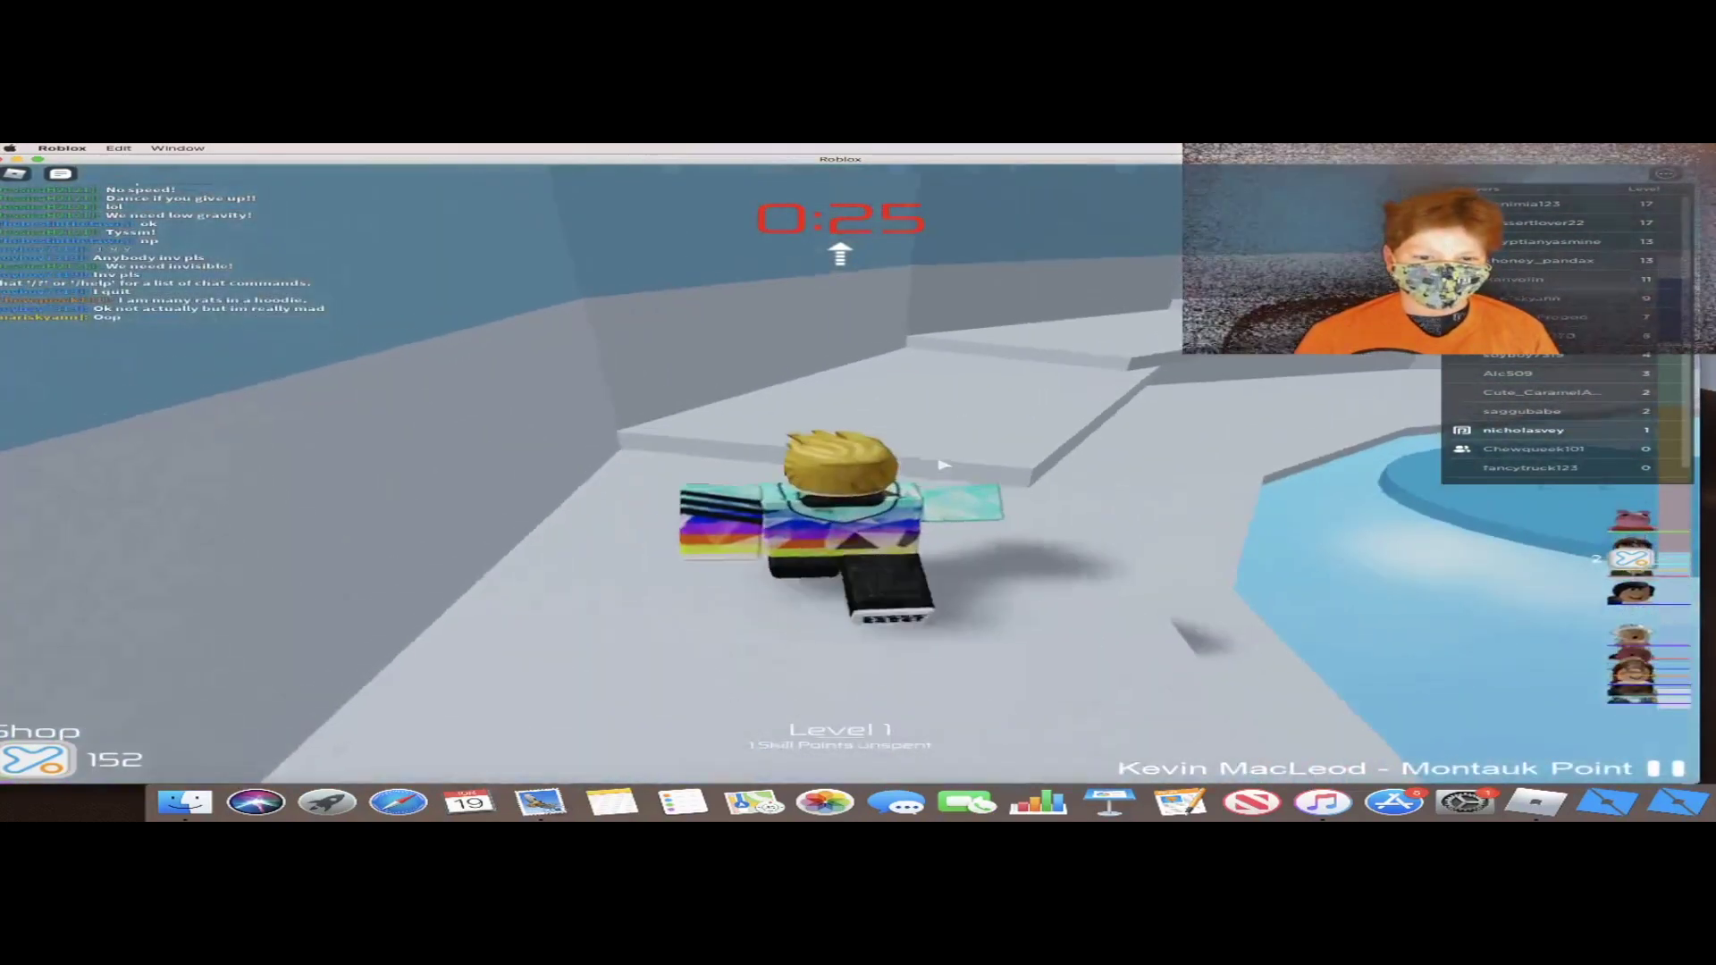
pyautogui.scroll(5, 1195, 476)
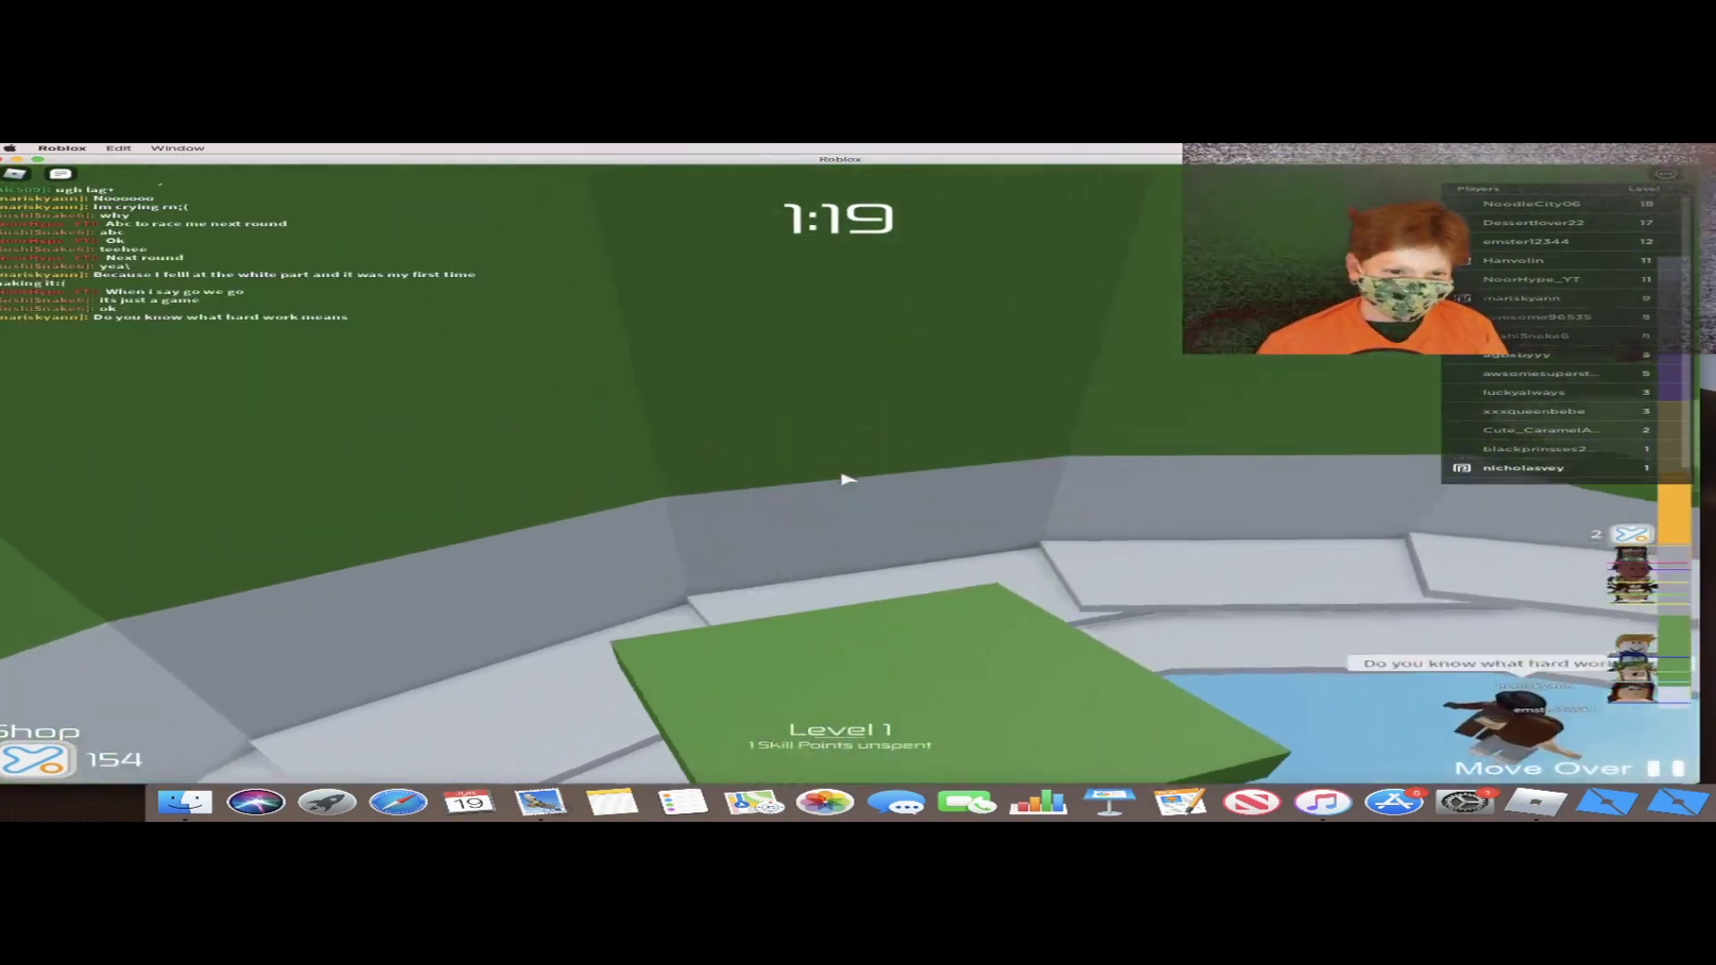
pyautogui.press('Left')
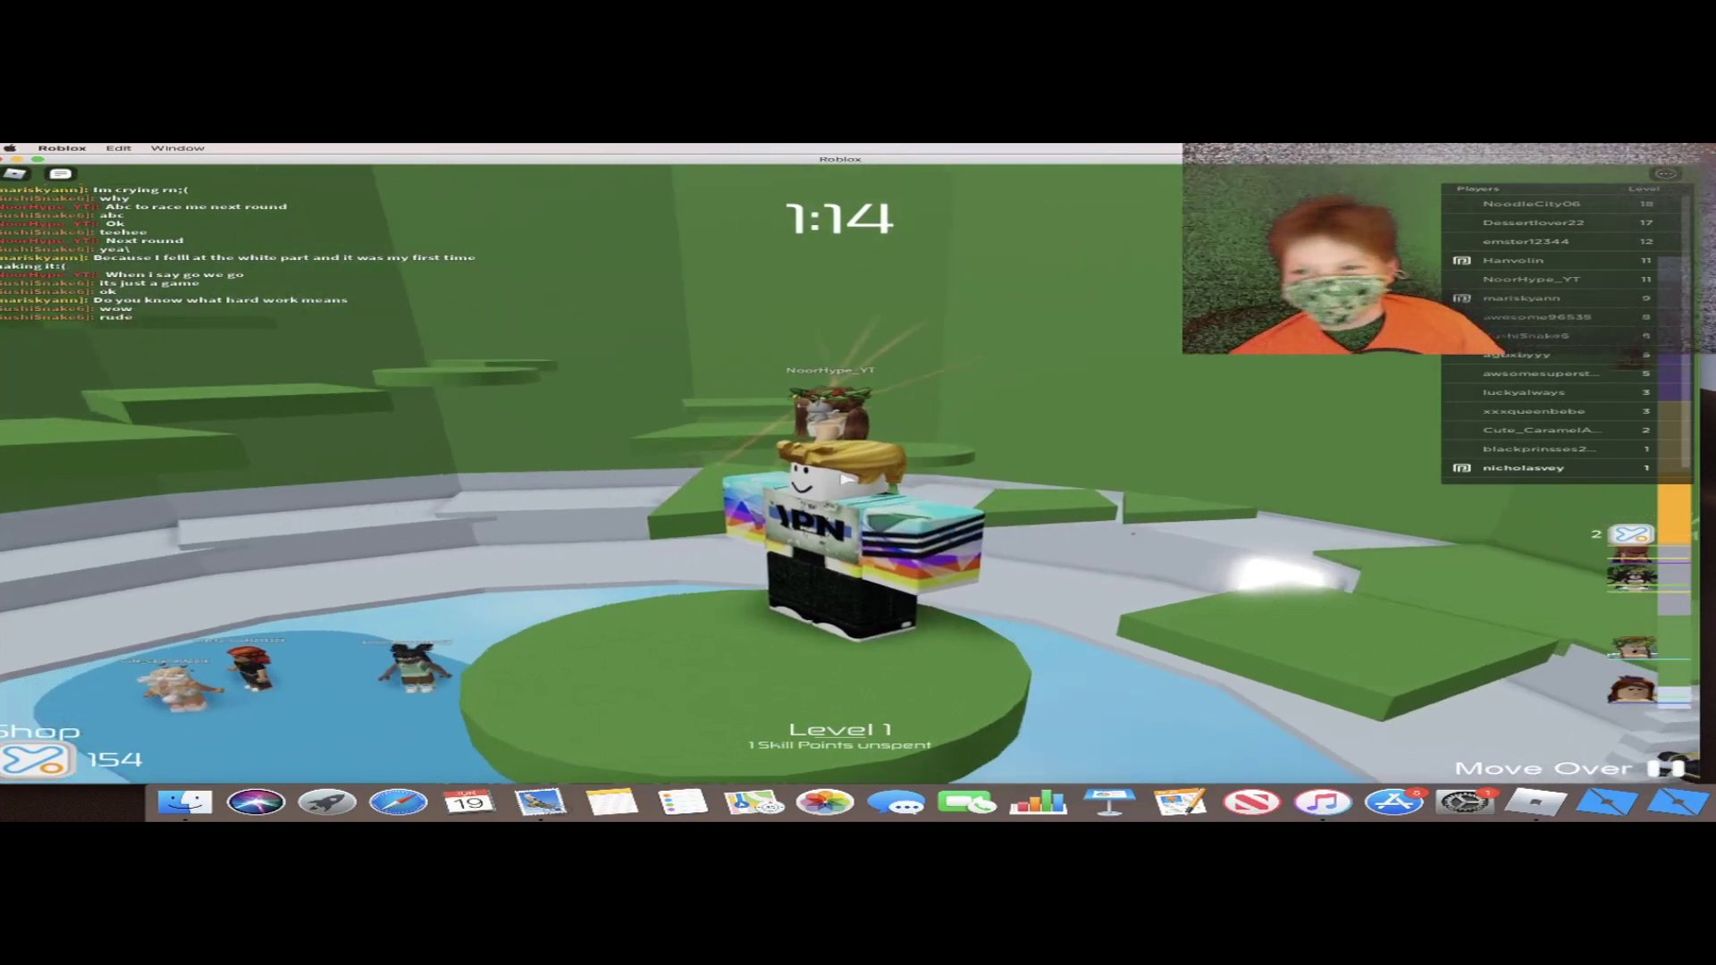
pyautogui.scroll(5, 845, 478)
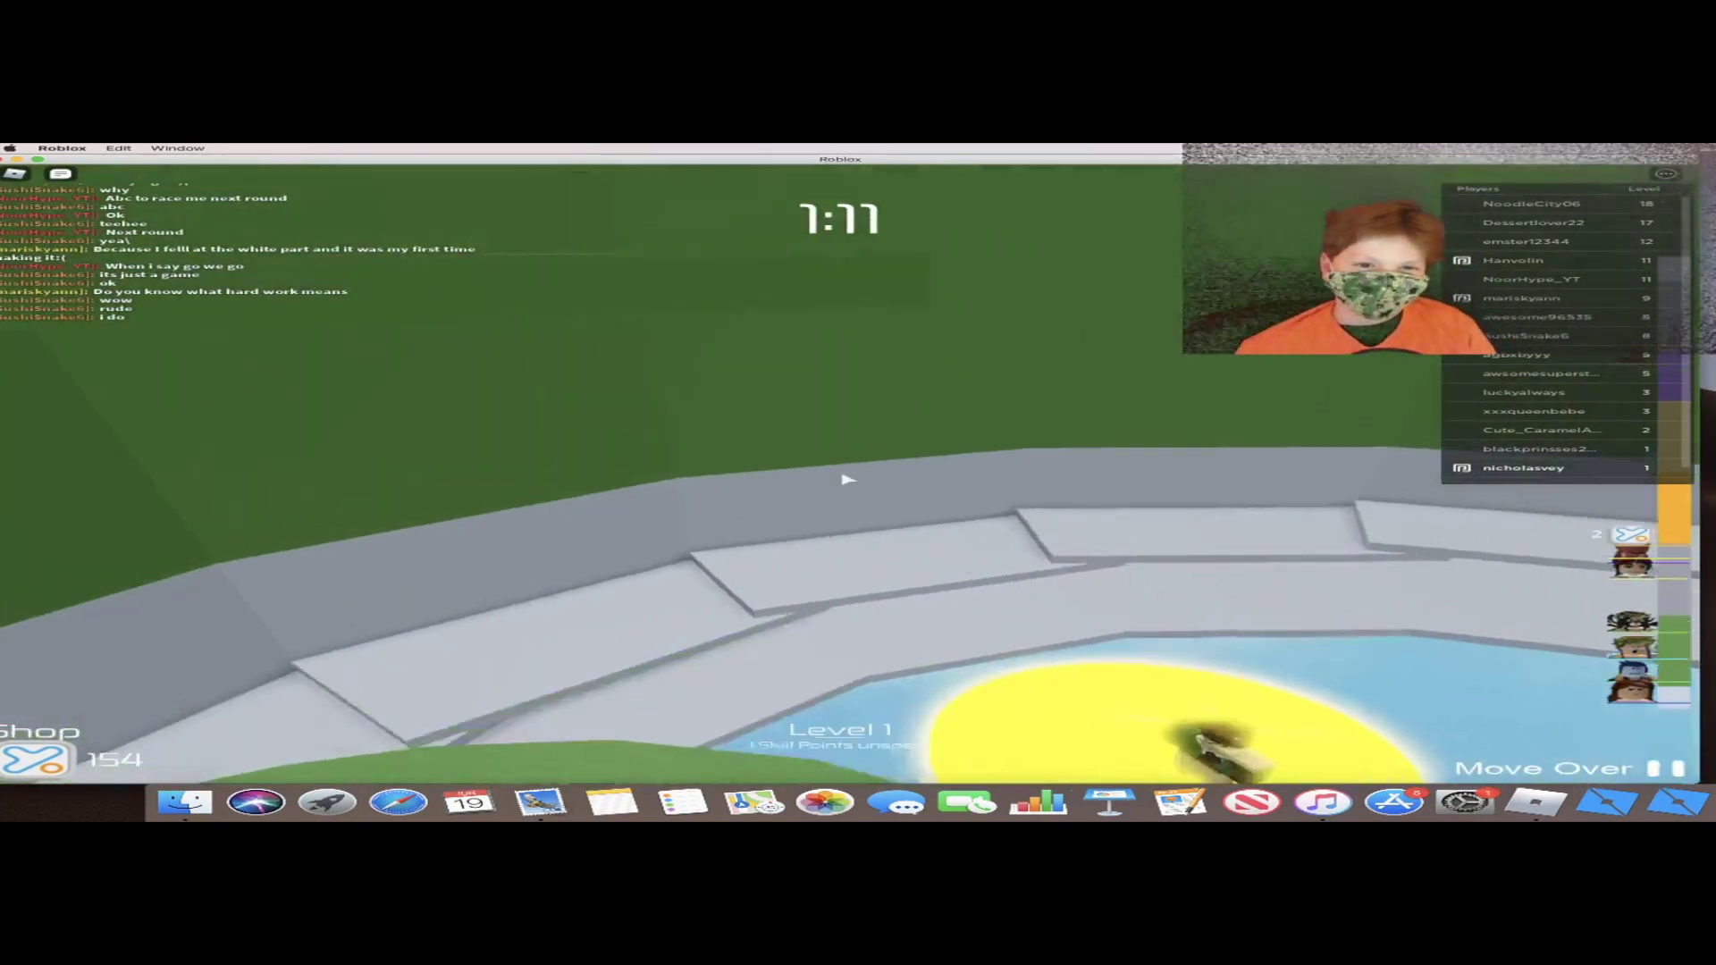
pyautogui.press('w')
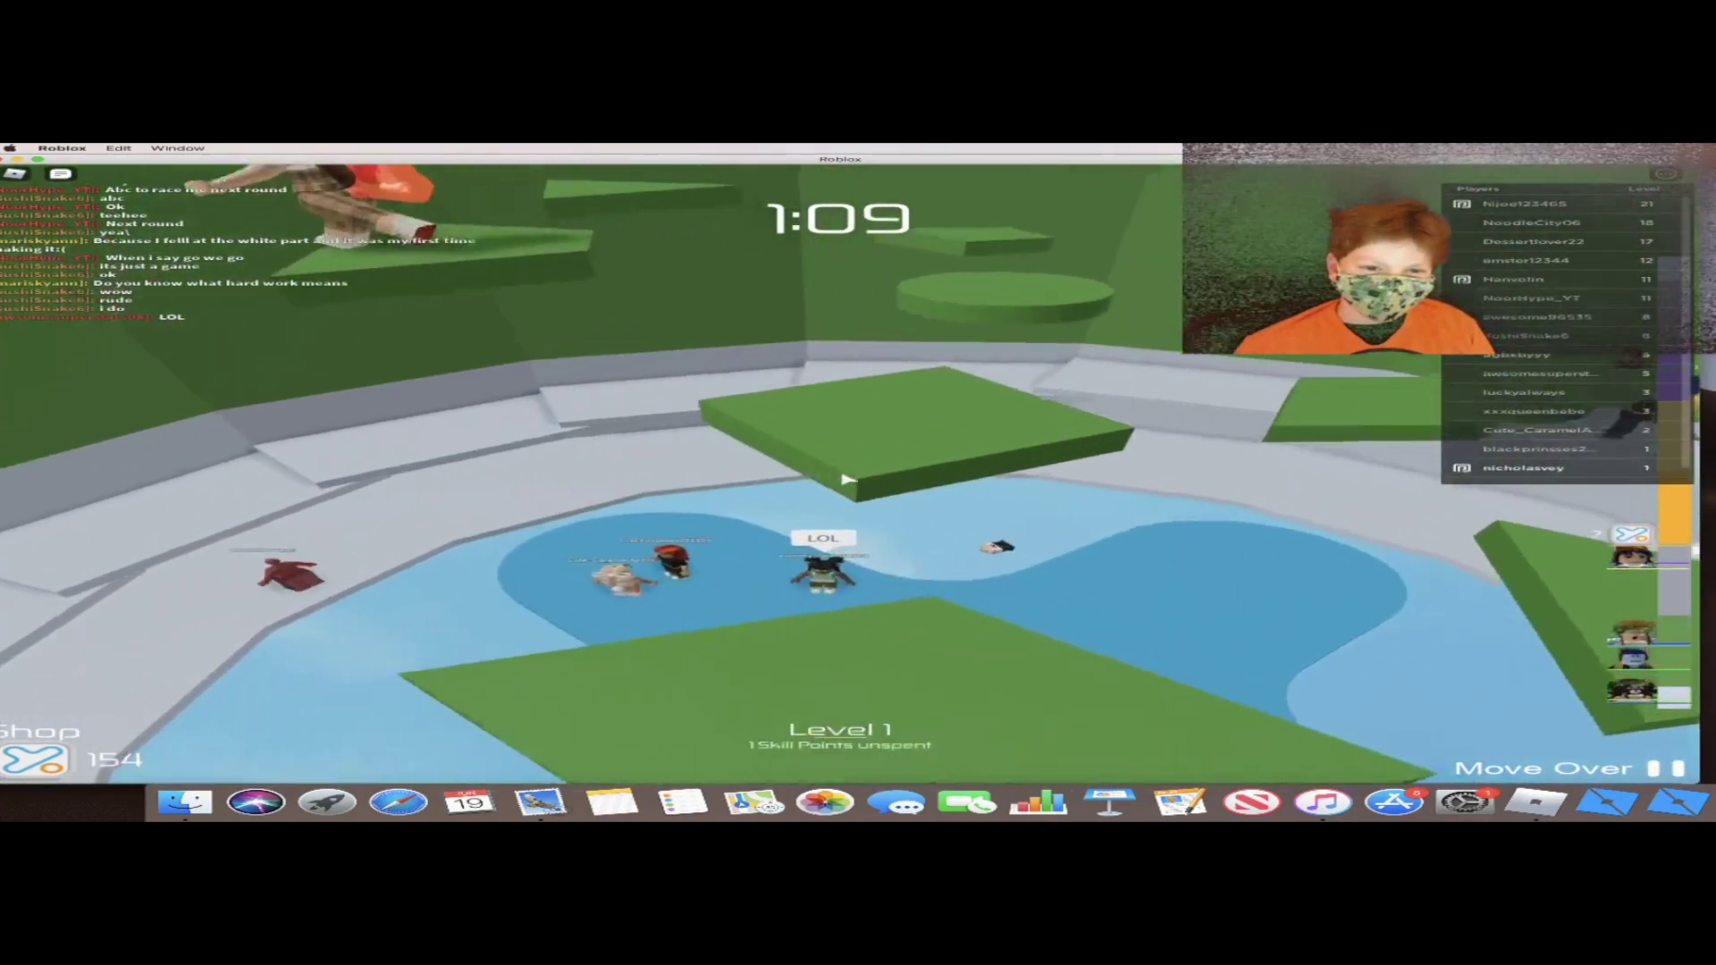
pyautogui.scroll(-5, 846, 479)
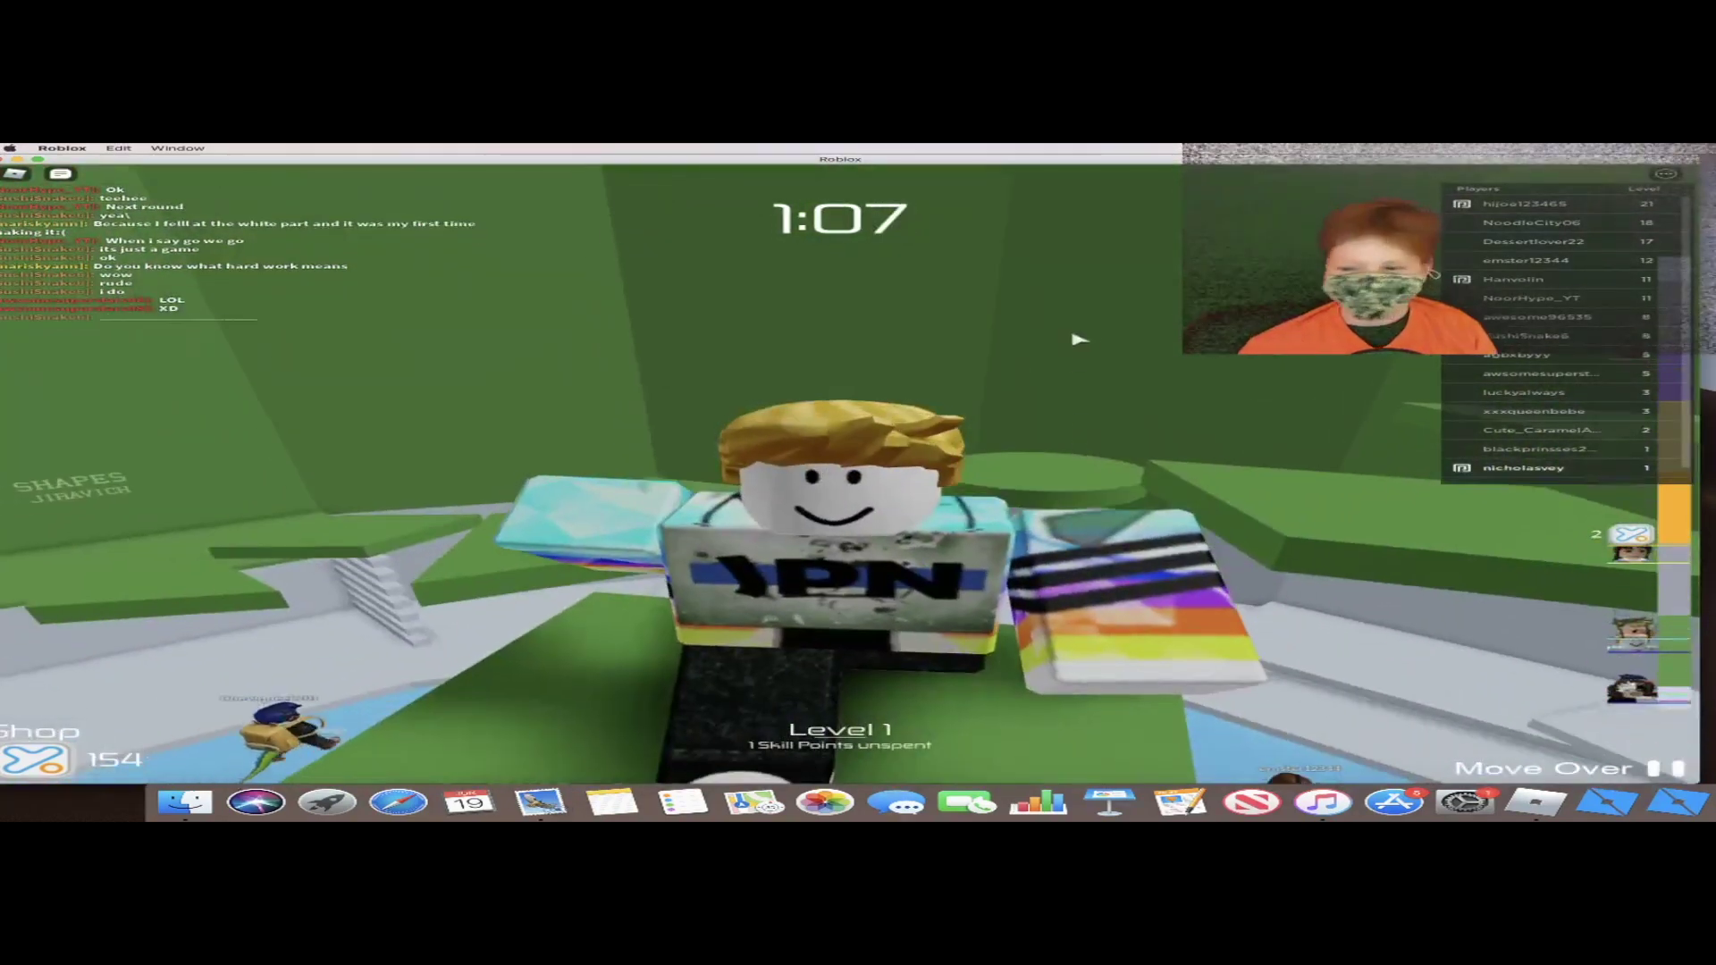